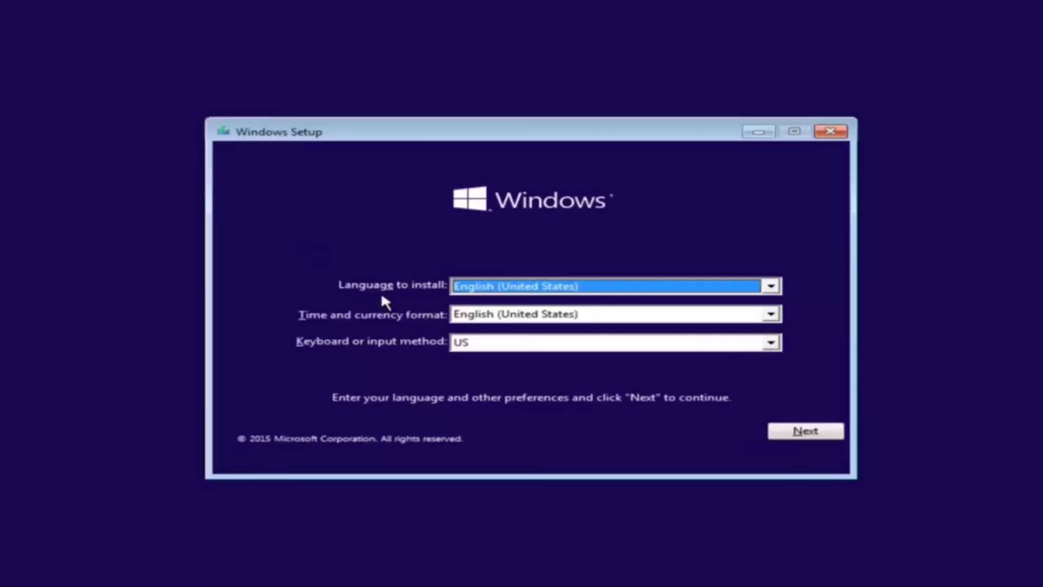
# Keep English (United States) for language, time and currency format, then continue
pyautogui.click(473, 285)
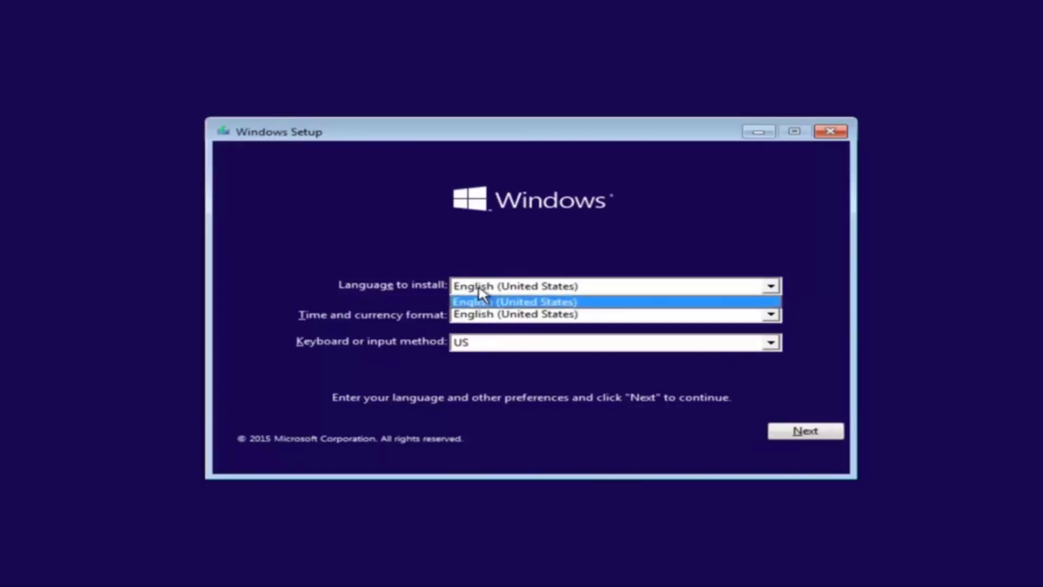
pyautogui.click(472, 321)
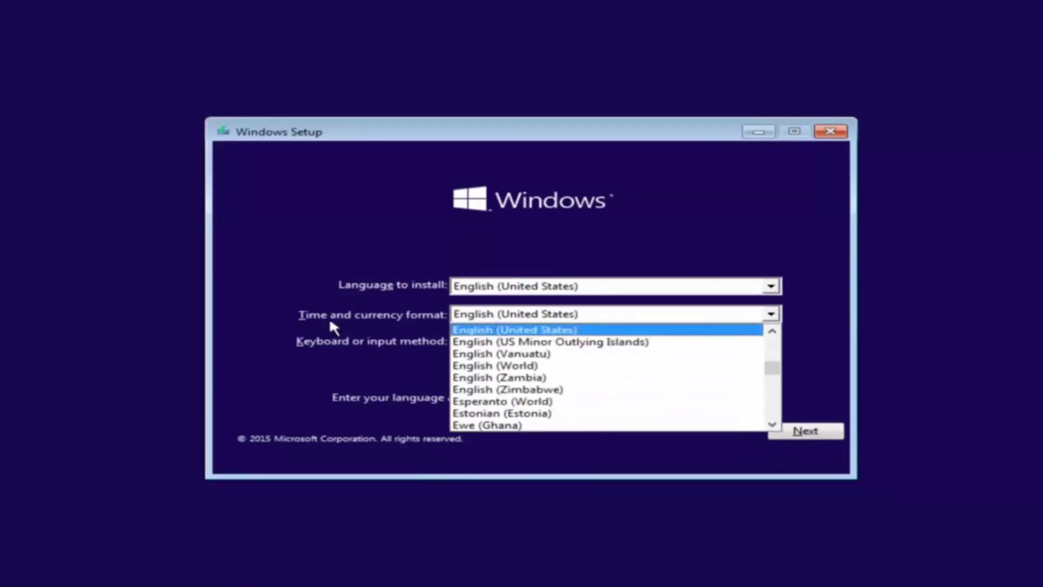
pyautogui.click(343, 326)
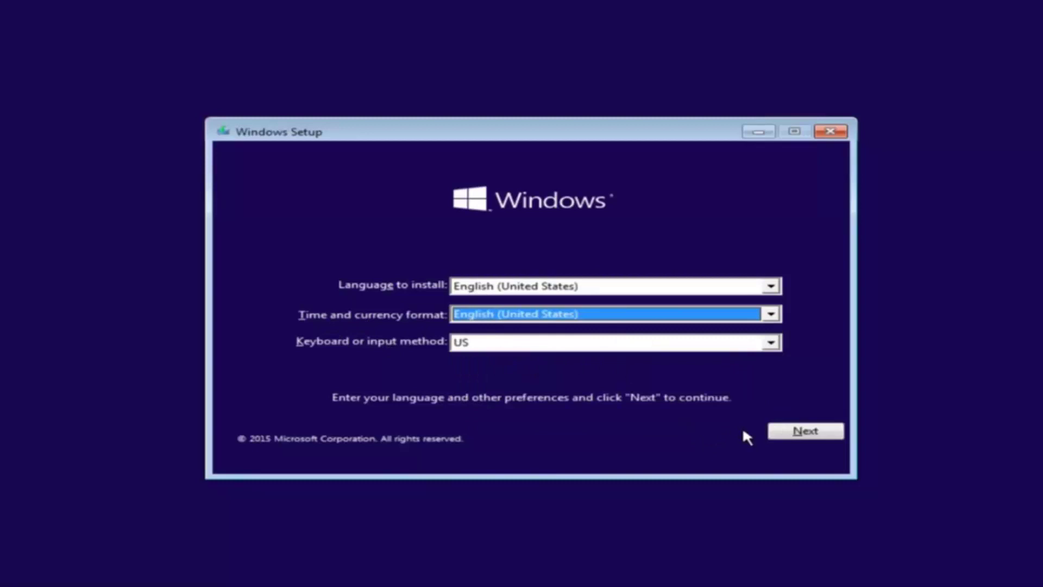
pyautogui.click(795, 430)
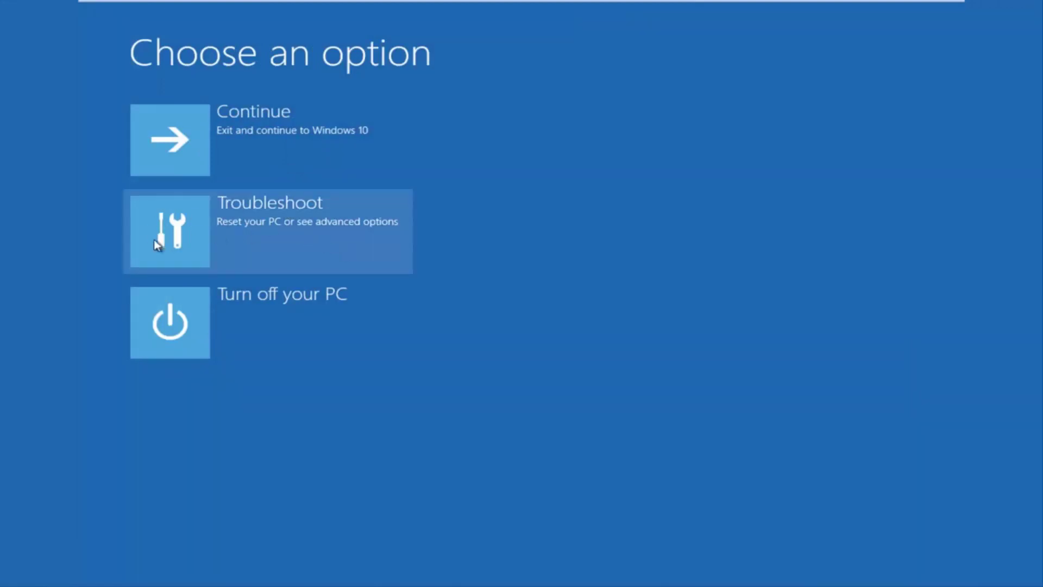
# Go through Troubleshoot and Advanced options to start the Command Prompt tool
pyautogui.click(317, 236)
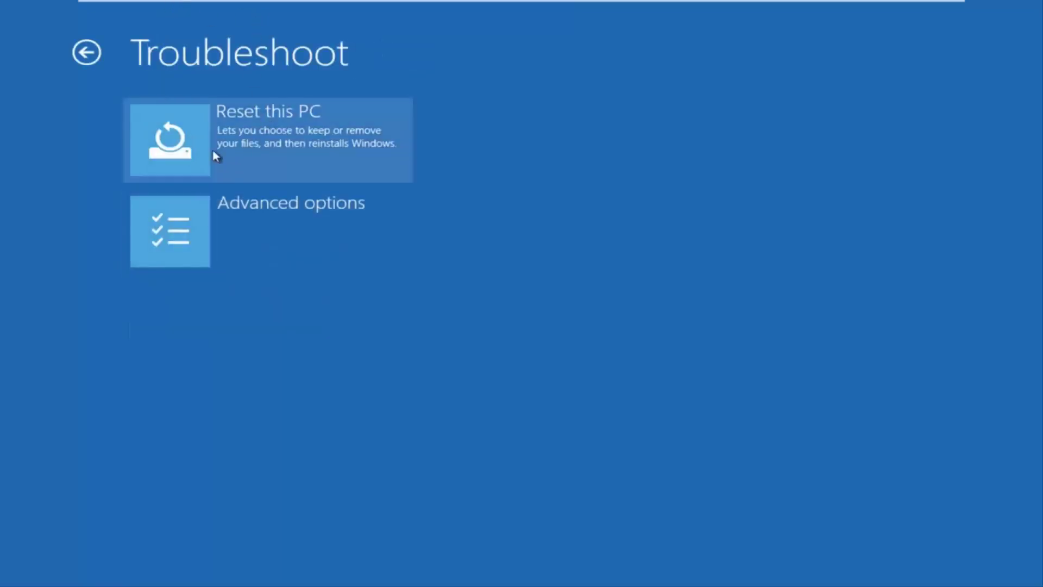
pyautogui.click(248, 235)
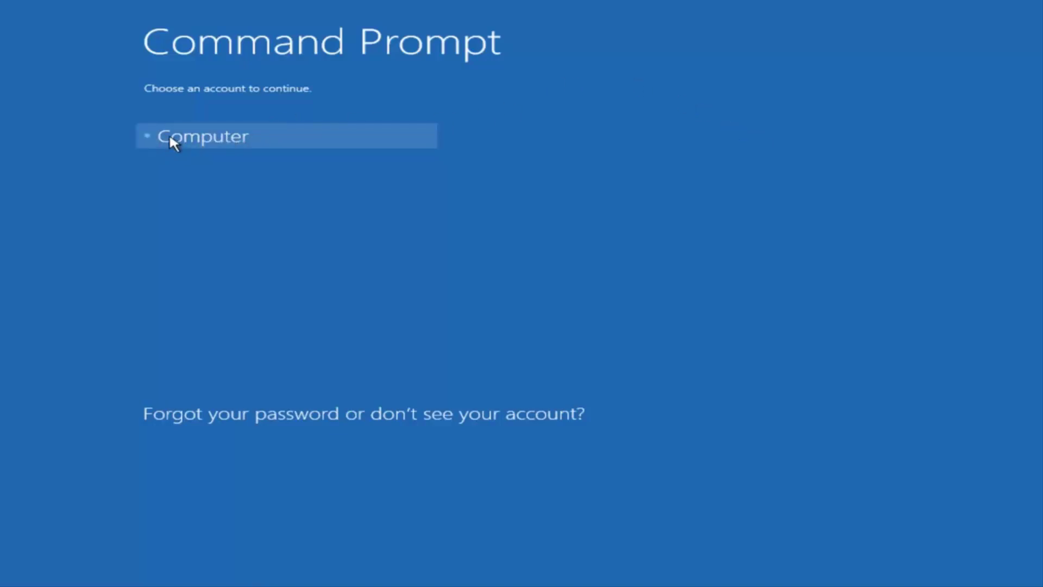
# Continue as the Computer account and submit its password
pyautogui.click(235, 134)
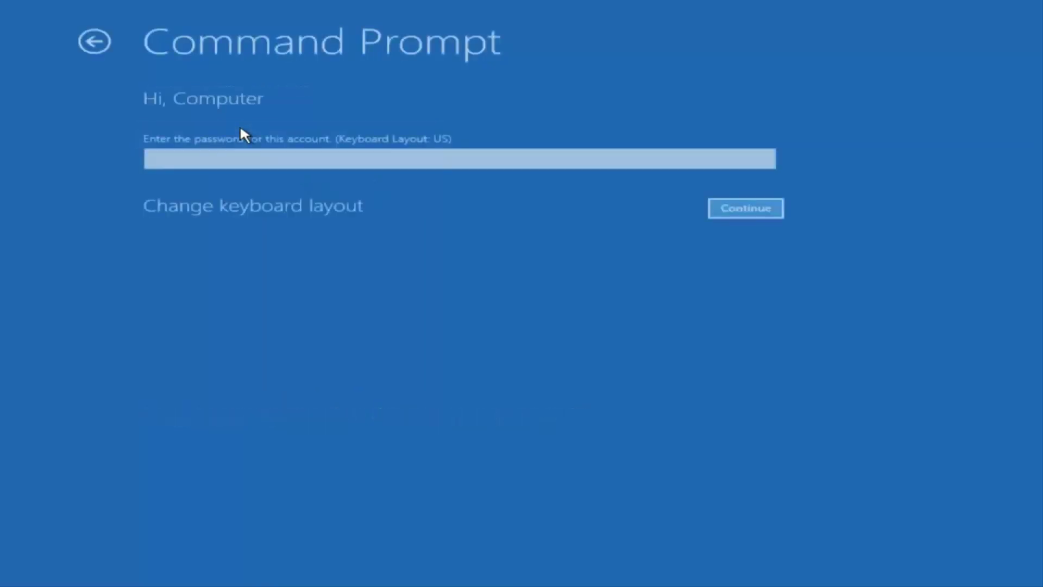
pyautogui.write('••••••••')
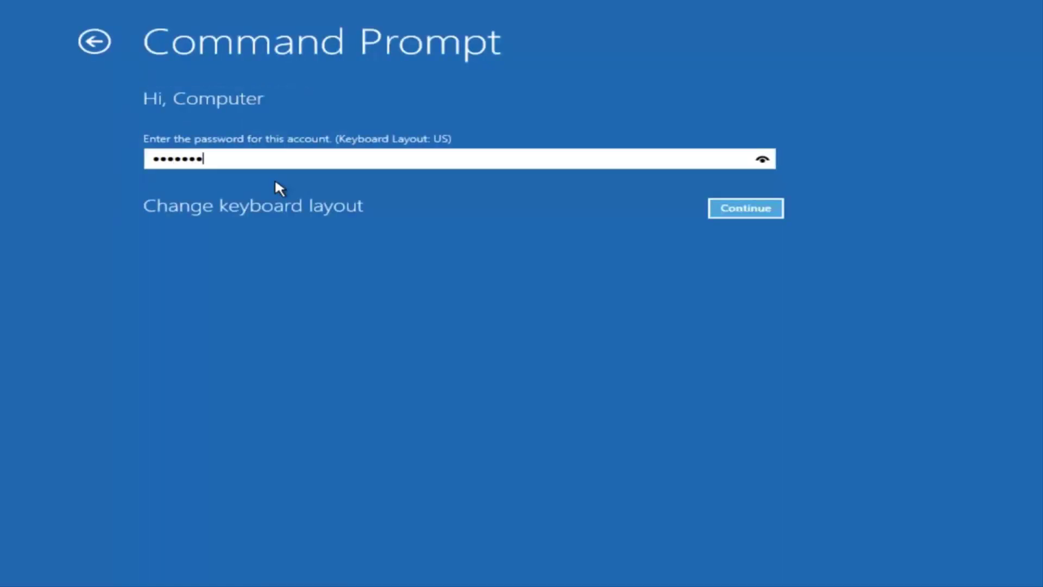
pyautogui.press('Return')
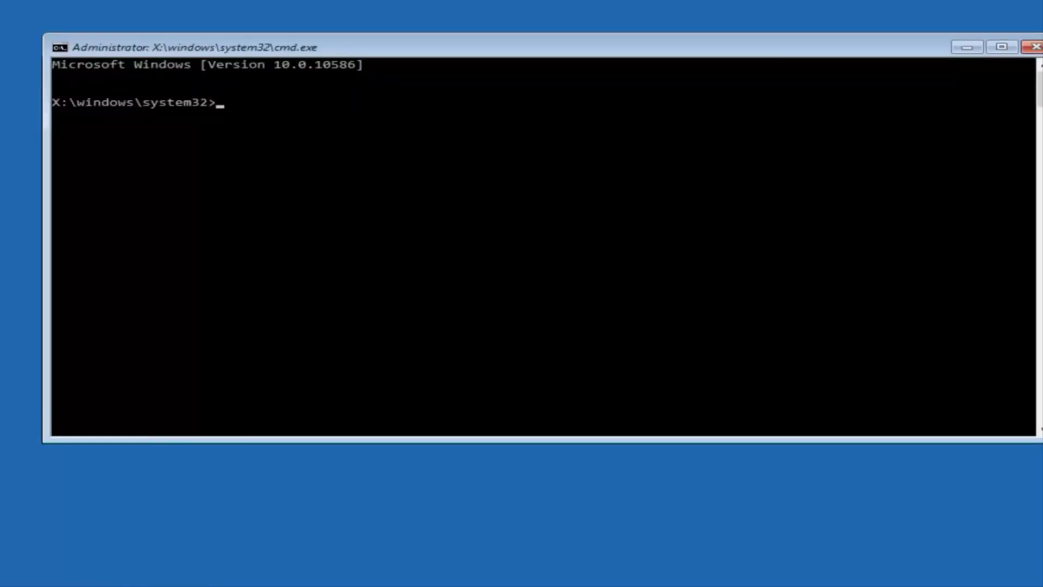
pyautogui.write('B')
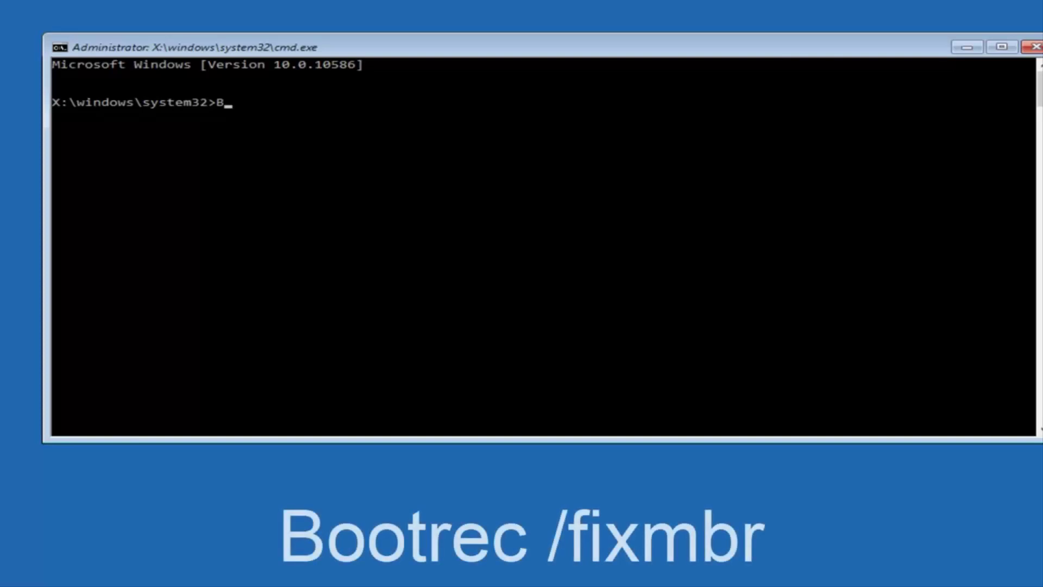
pyautogui.write('ootrec')
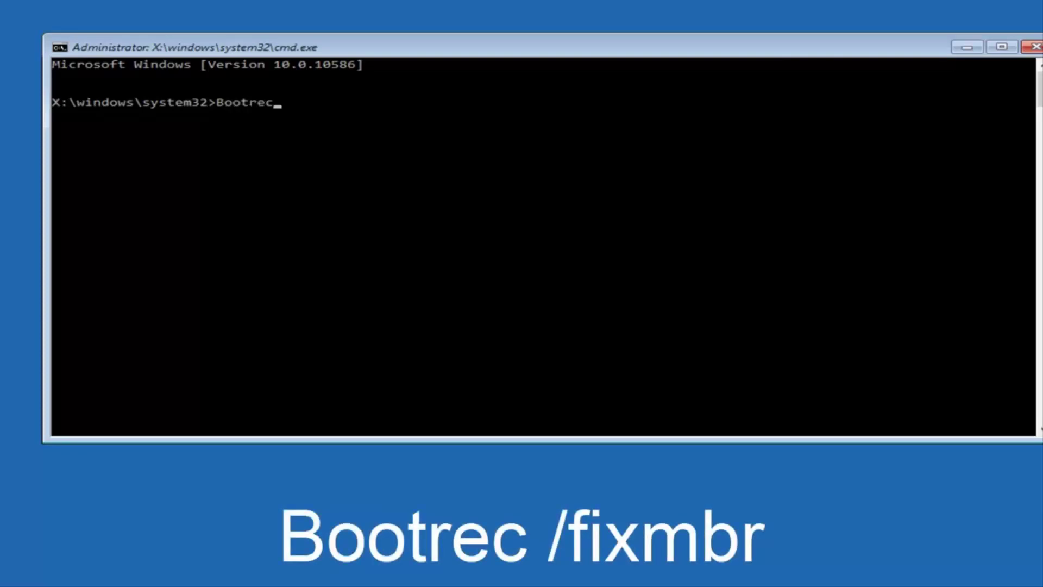
pyautogui.write(' /')
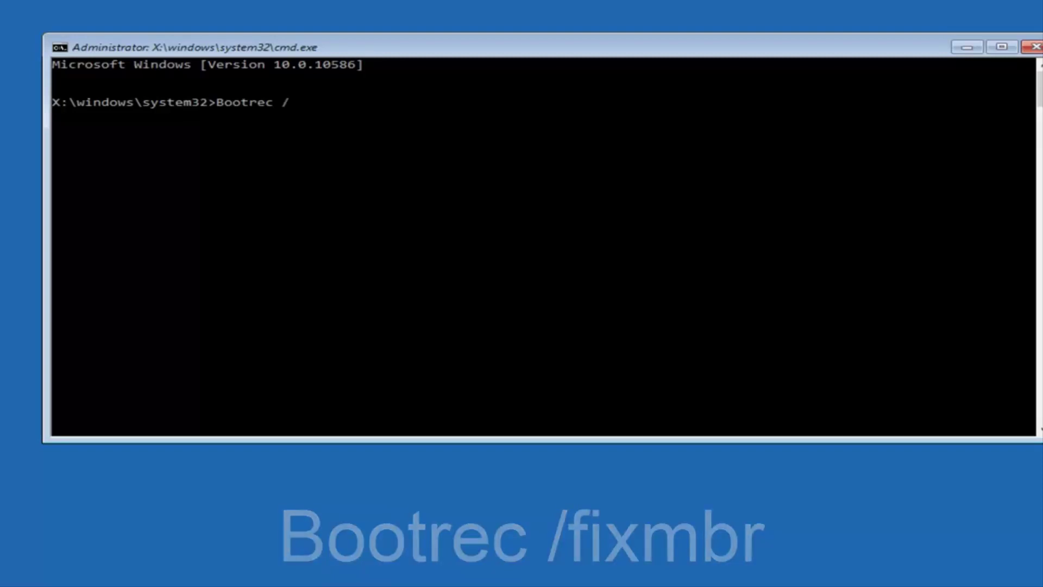
pyautogui.write('fixm')
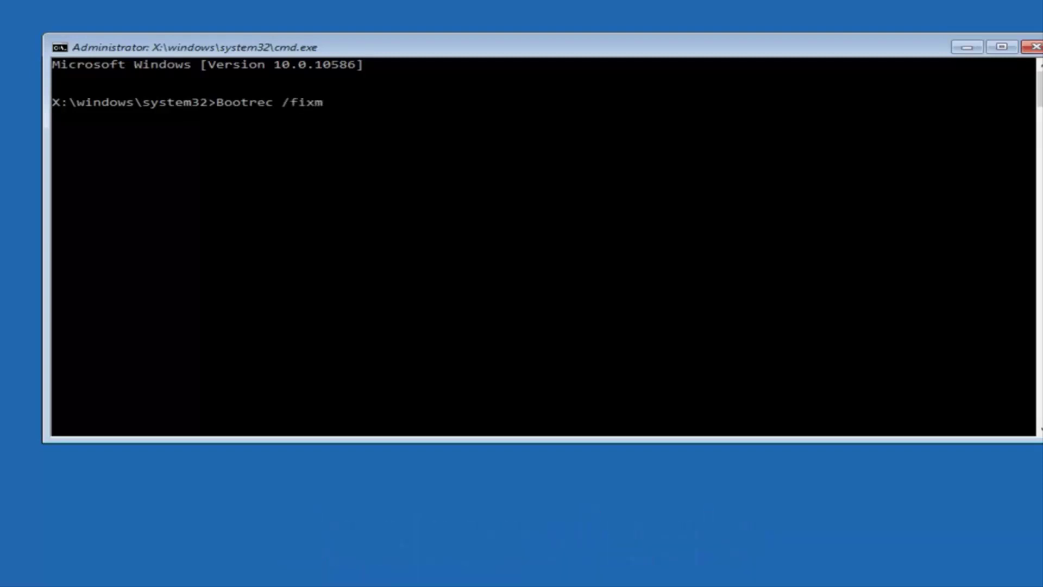
pyautogui.write('br')
# Run Bootrec /fixmbr to repair the master boot record
pyautogui.press('Return')
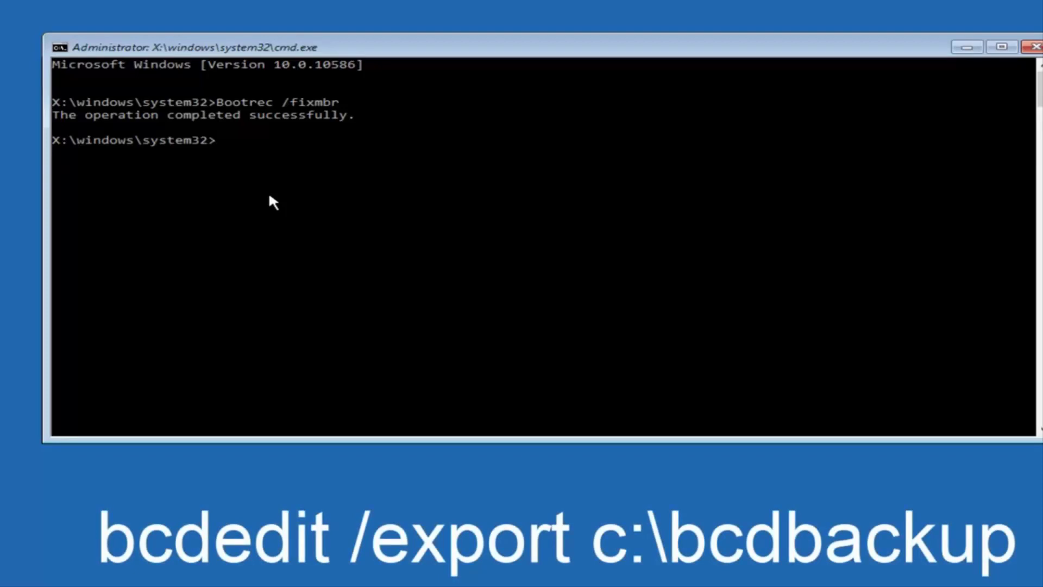
pyautogui.write('bcd')
pyautogui.write('edit')
pyautogui.write(' /')
pyautogui.write('expor')
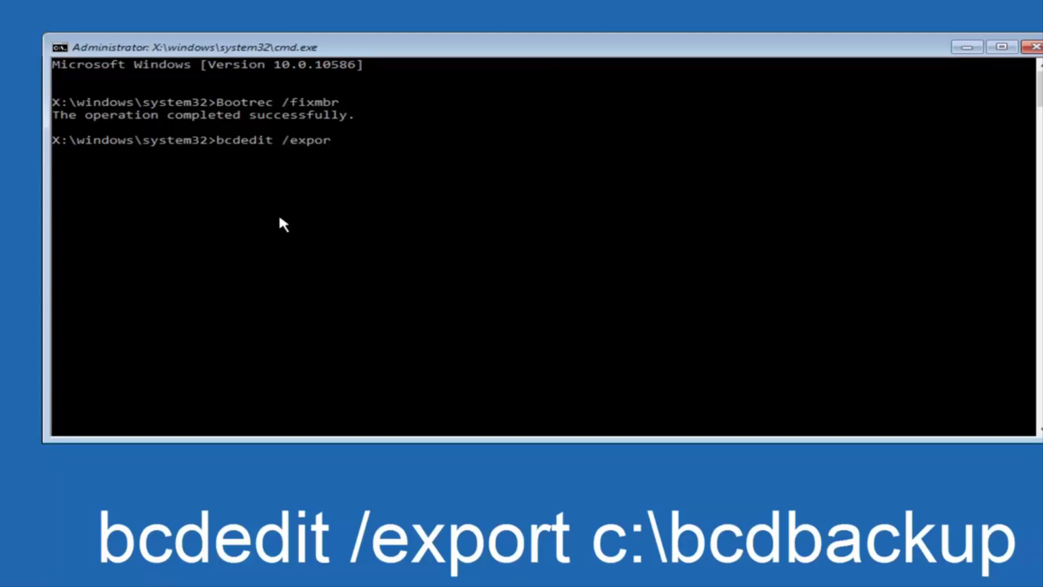
pyautogui.write('t c')
pyautogui.write(':')
pyautogui.write('\\')
pyautogui.write('bcd')
pyautogui.write('back')
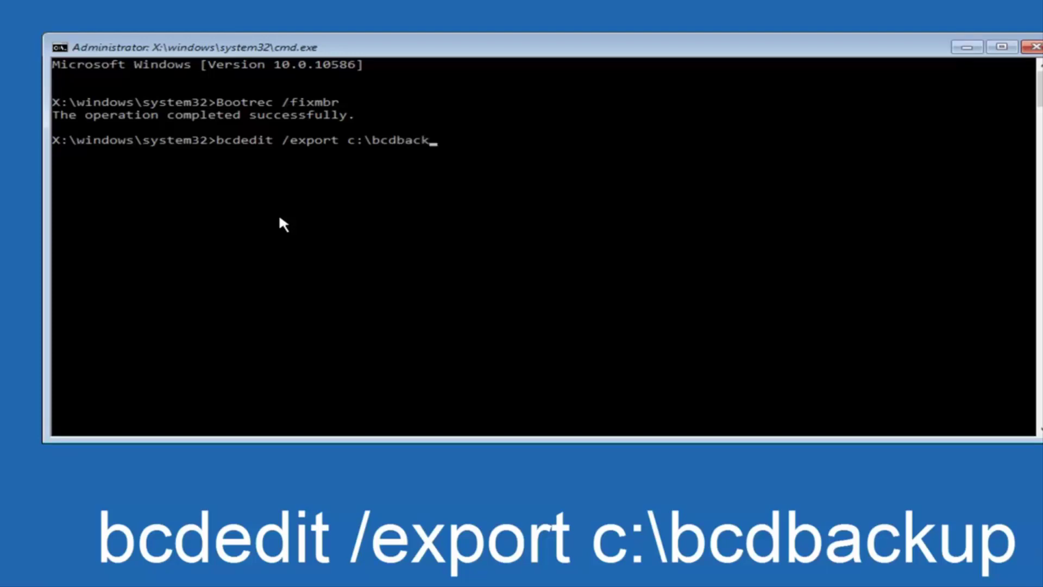
pyautogui.write('up')
# Run bcdedit /export c:\bcdbackup to save a boot configuration backup
pyautogui.press('Return')
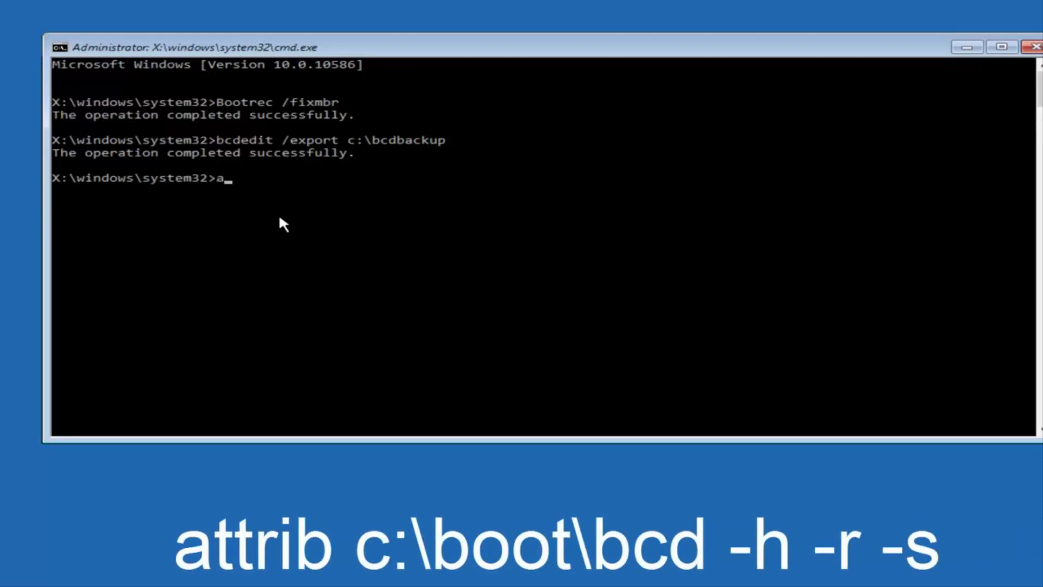
pyautogui.write('attrib c:\\')
pyautogui.write('boo')
pyautogui.write('t\\')
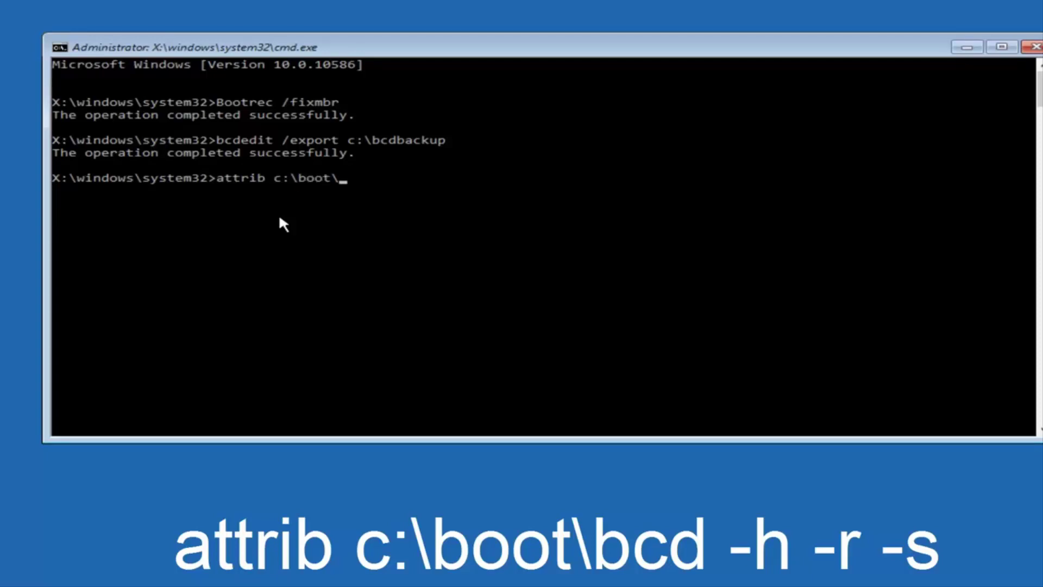
pyautogui.write('b')
pyautogui.write('cd')
pyautogui.write(' -h')
pyautogui.write(' -')
pyautogui.write('r')
pyautogui.write(' -s')
# Run attrib c:\boot\bcd -h -r -s to remove the file's protective attributes
pyautogui.press('Return')
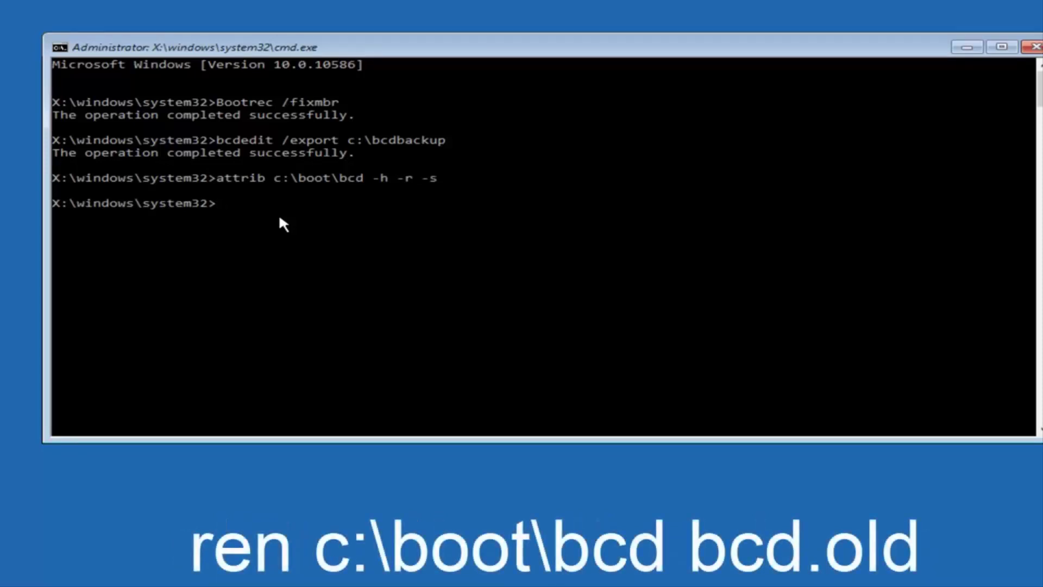
pyautogui.write('re')
pyautogui.write('n c:\\boot\\')
pyautogui.write('bc')
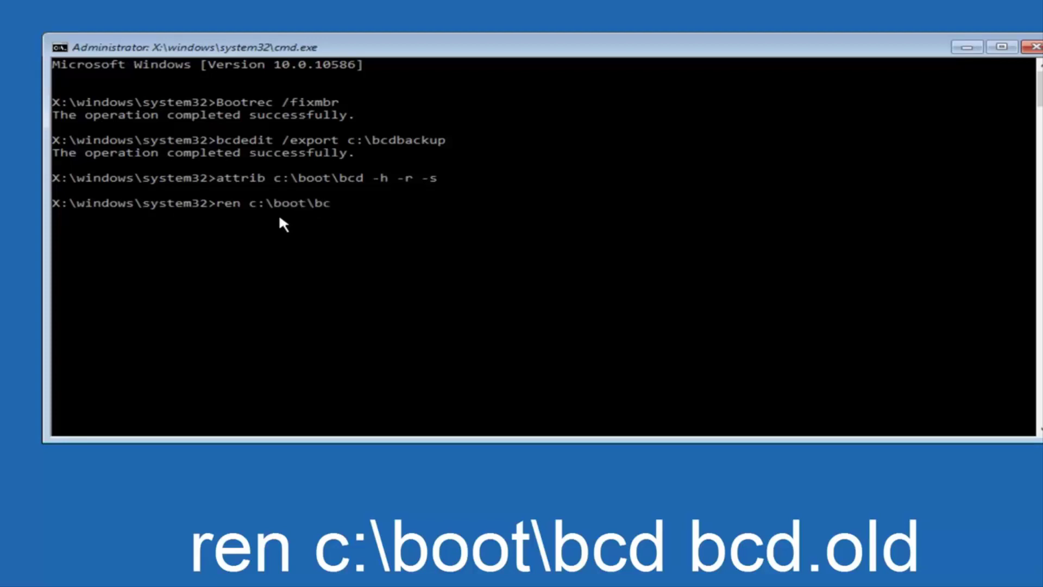
pyautogui.write('d')
pyautogui.write(' bcd.')
pyautogui.write('old')
# Run ren c:\boot\bcd bcd.old to rename the boot configuration file
pyautogui.press('Return')
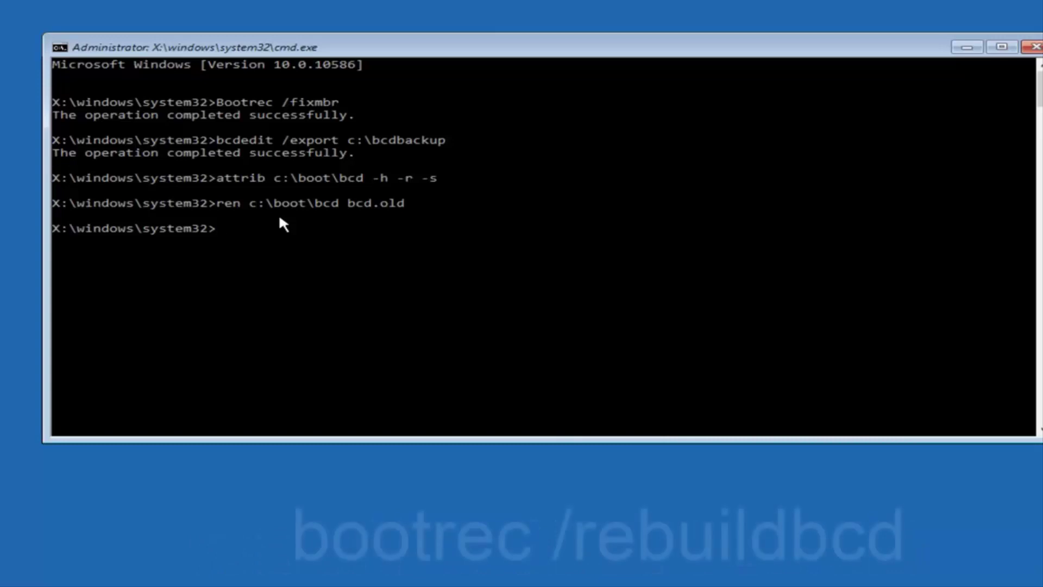
pyautogui.write('boot')
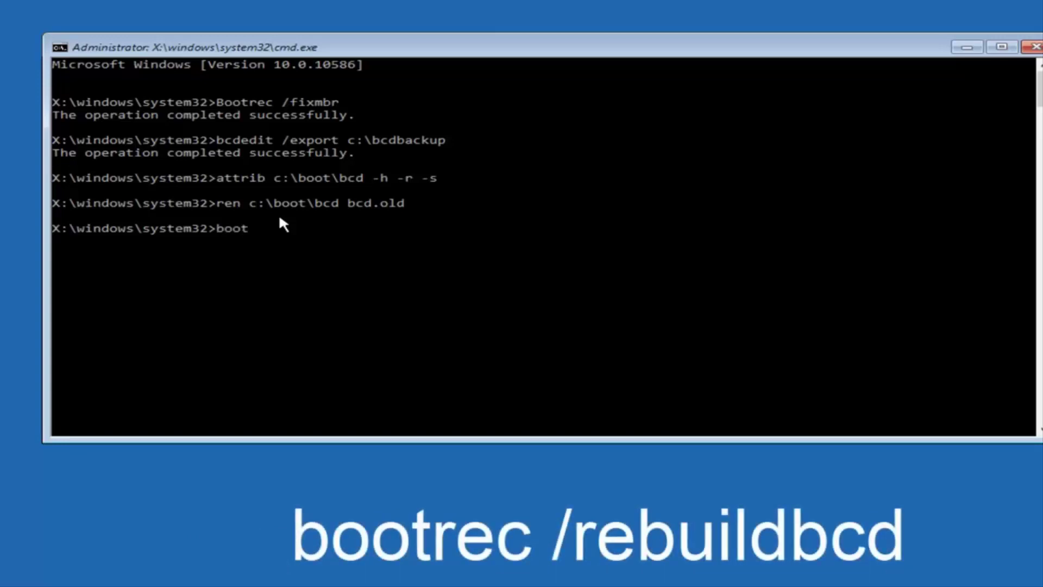
pyautogui.write('rec')
pyautogui.write(' /r')
pyautogui.write('ebuild')
pyautogui.write('bcd')
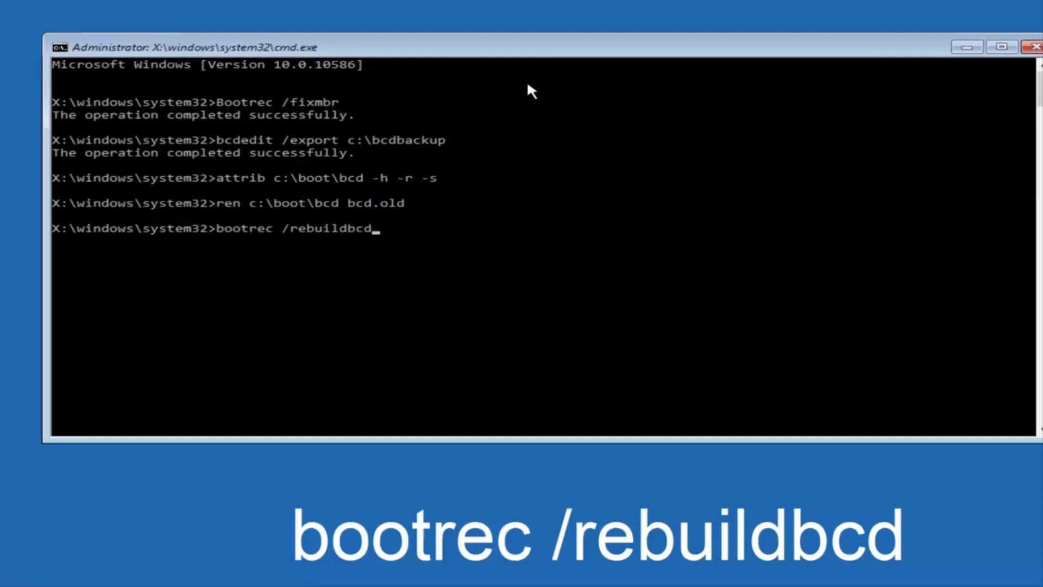
# Run bootrec /rebuildbcd, add C:\Windows to the boot list with Y, and exit
pyautogui.press('Return')
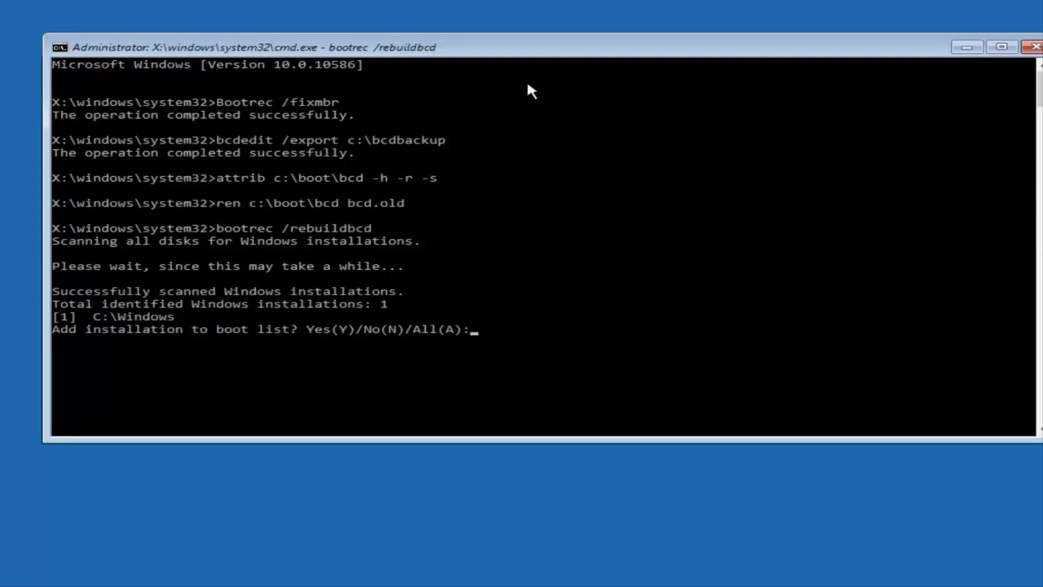
pyautogui.write('y')
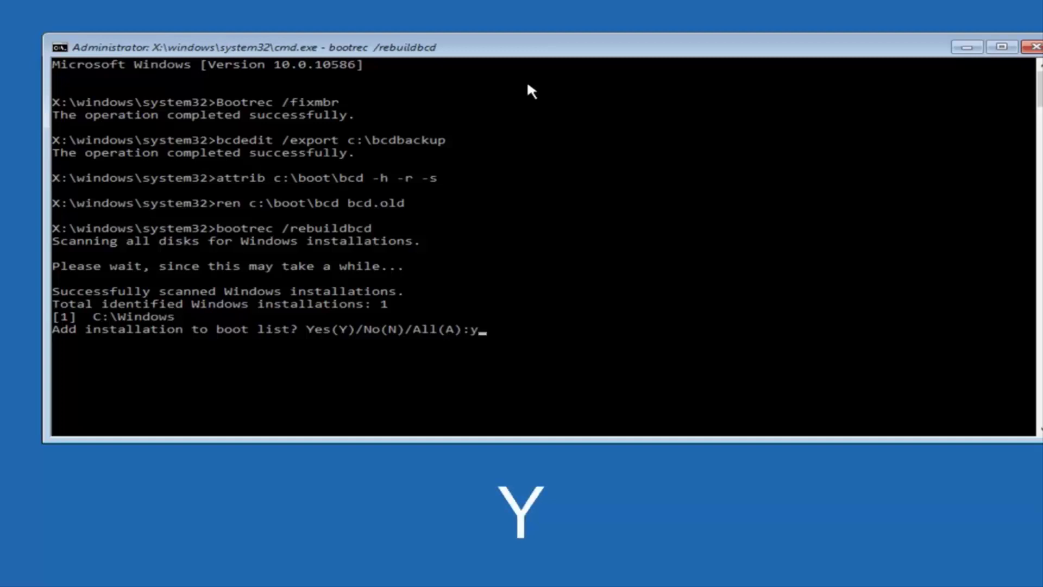
pyautogui.press('Return')
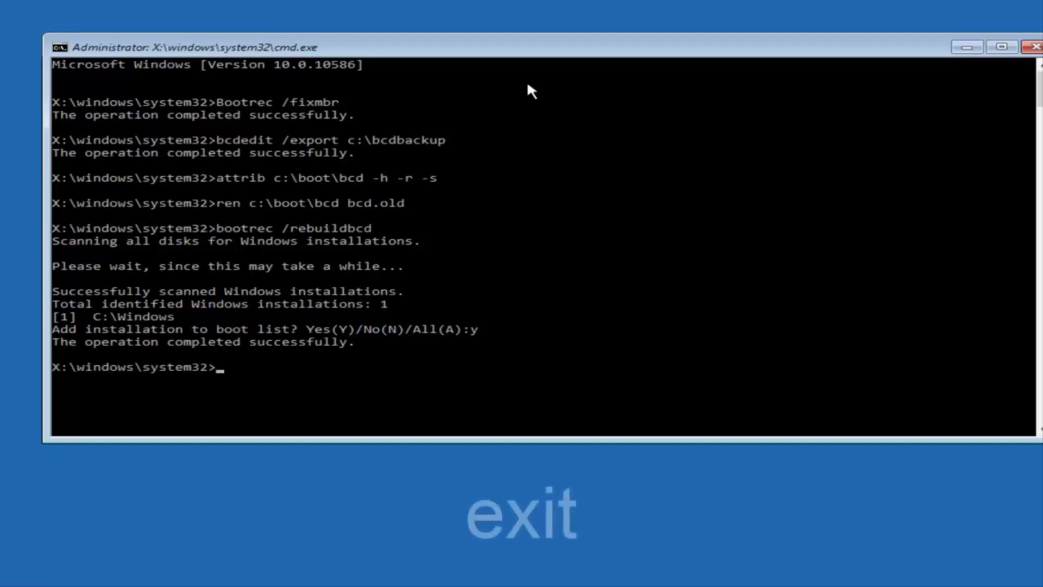
pyautogui.write('exit')
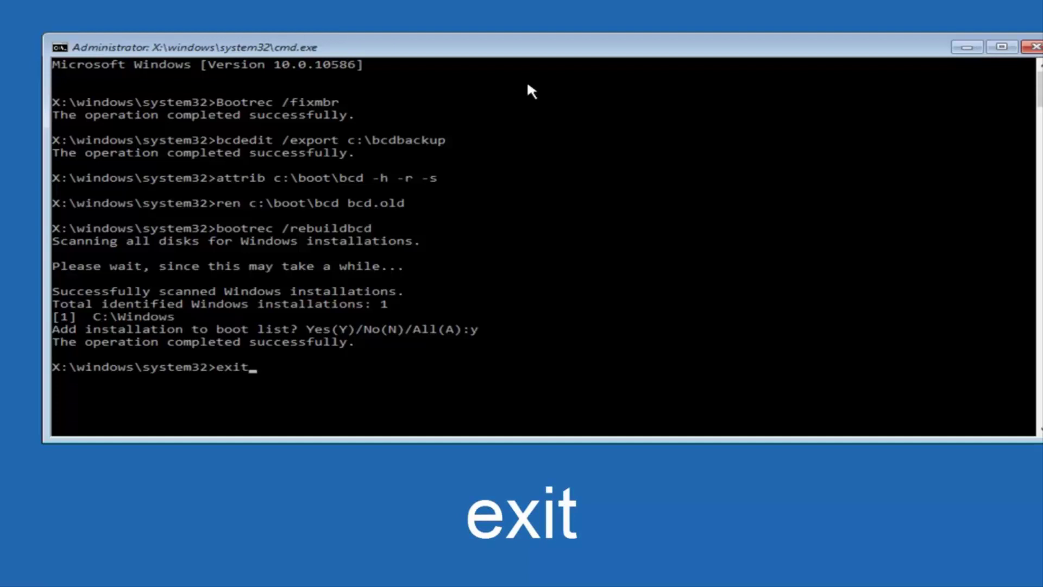
pyautogui.press('Return')
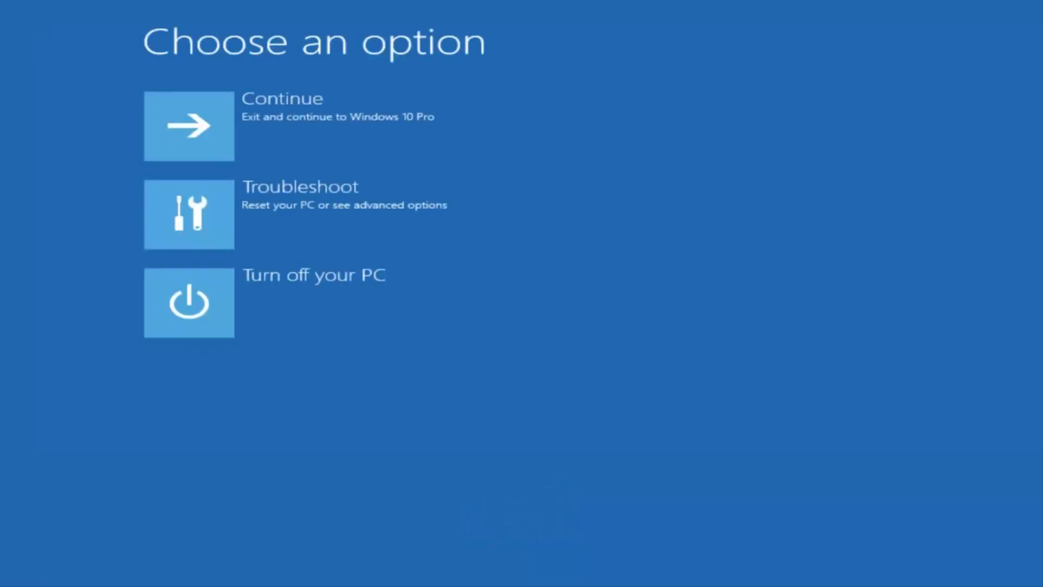